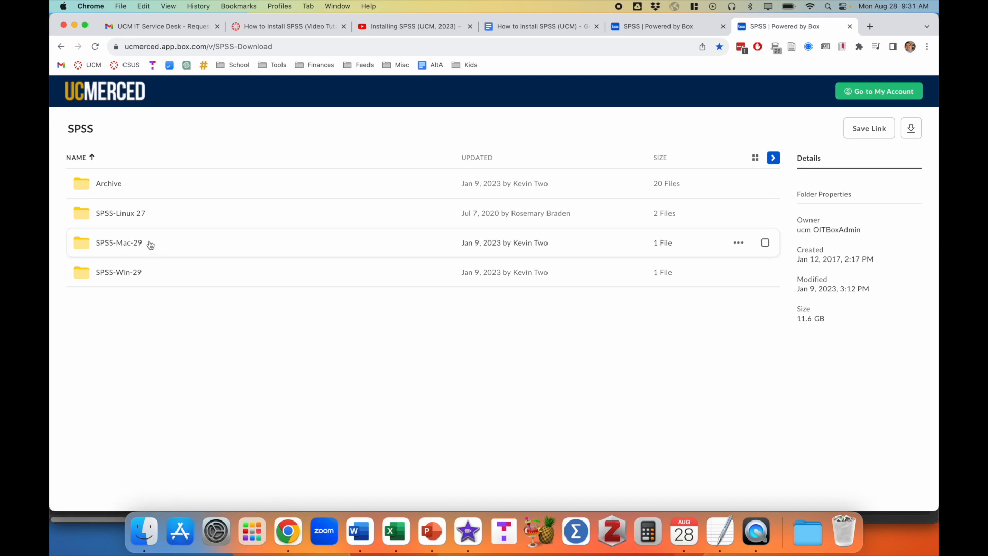
Download the SPSS-Mac-29 folder and show the downloaded SPSS_STATISTICS_29_MAC.zip in Finder
{"action": "left_click", "coordinate": [738, 243]}
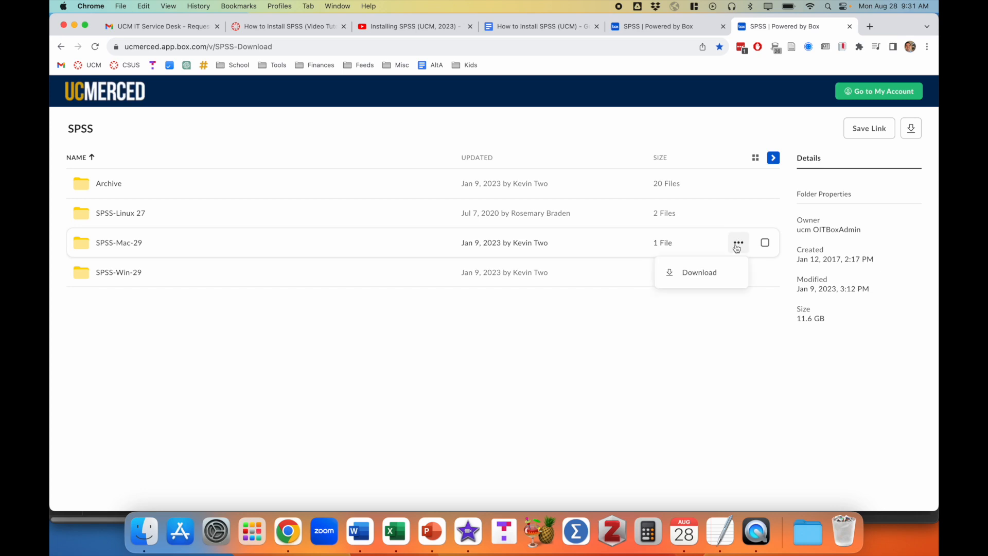
{"action": "left_click", "coordinate": [698, 272]}
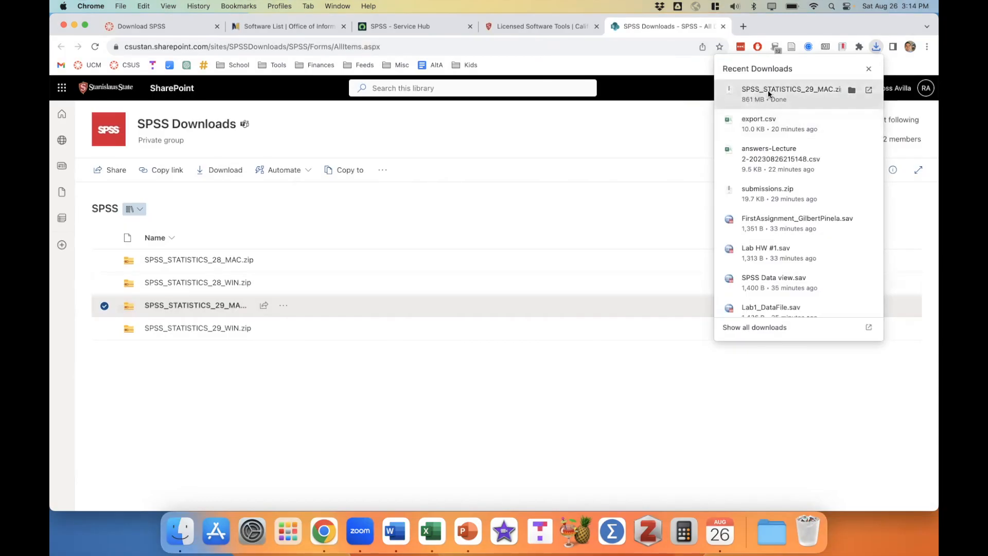
{"action": "left_click", "coordinate": [852, 92]}
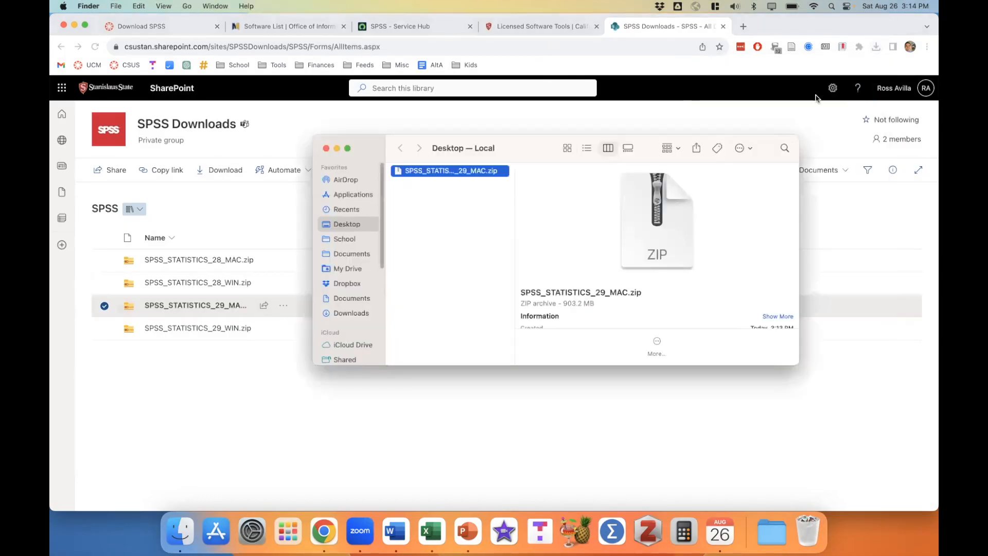
Widen the file column and extract the SPSS_STATISTICS_29_MAC.zip archive on the Desktop
{"action": "left_click_drag", "start_coordinate": [517, 188], "coordinate": [556, 189]}
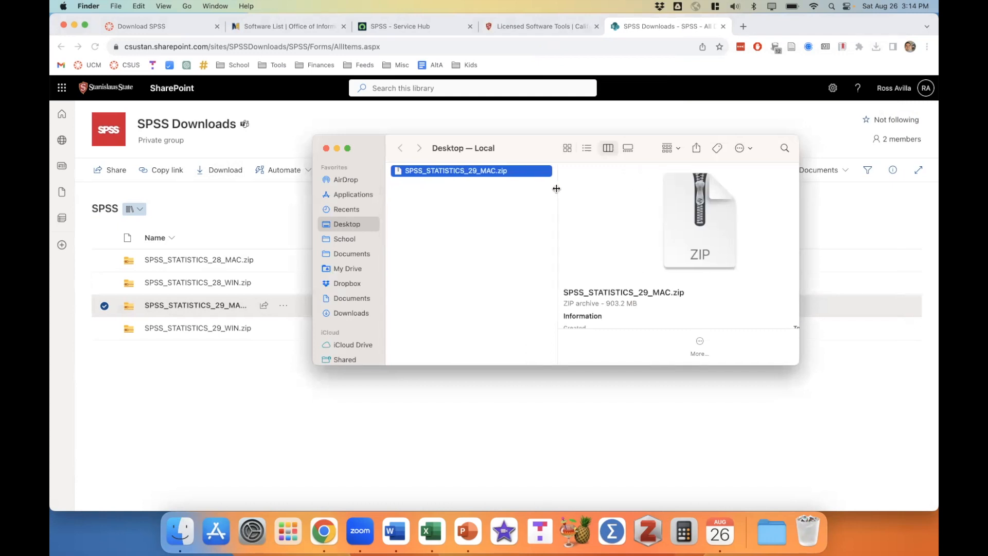
{"action": "right_click", "coordinate": [455, 172]}
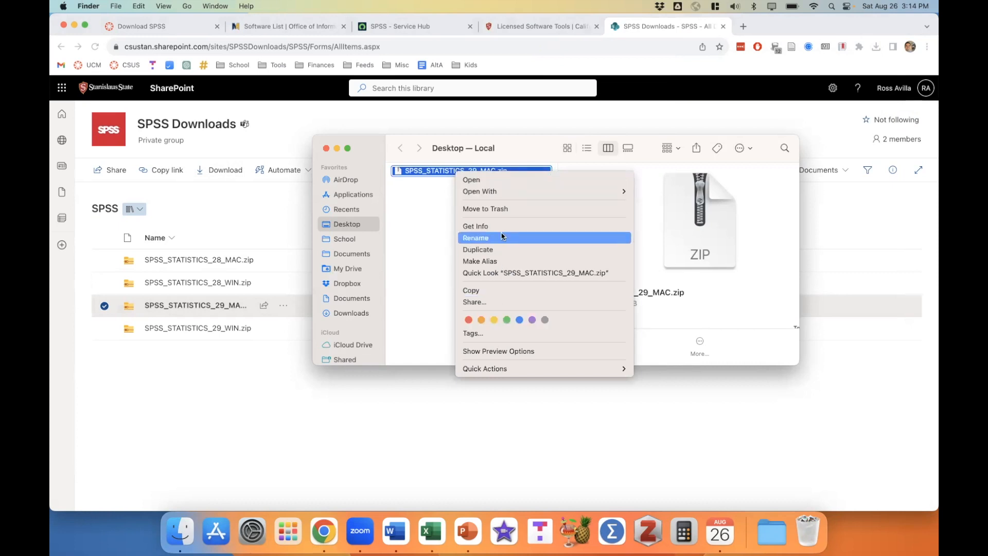
{"action": "left_click", "coordinate": [492, 179]}
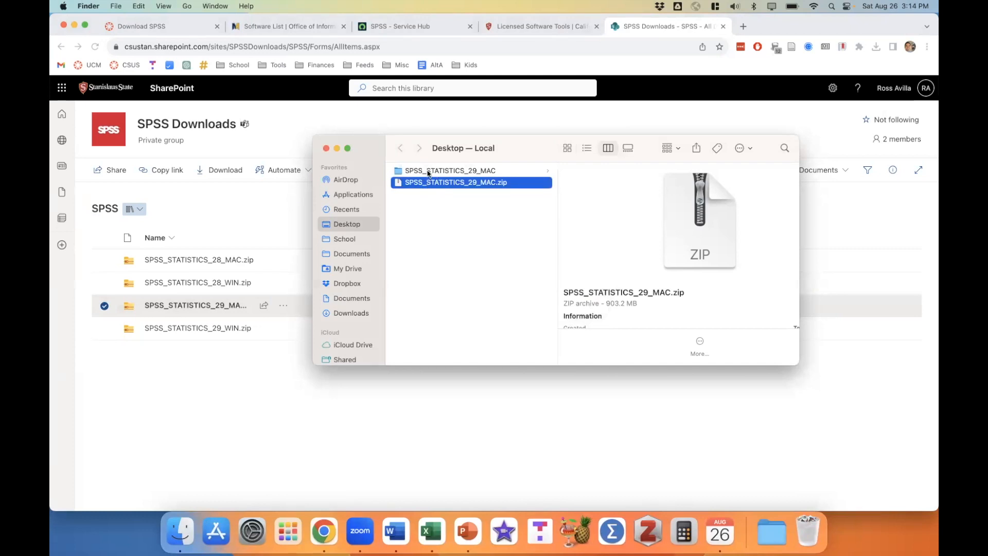
Launch SPSS_STATISTICS_29_MAC.pkg from the extracted folder and agree to the license terms to reach the installation type stage
{"action": "left_click", "coordinate": [427, 172]}
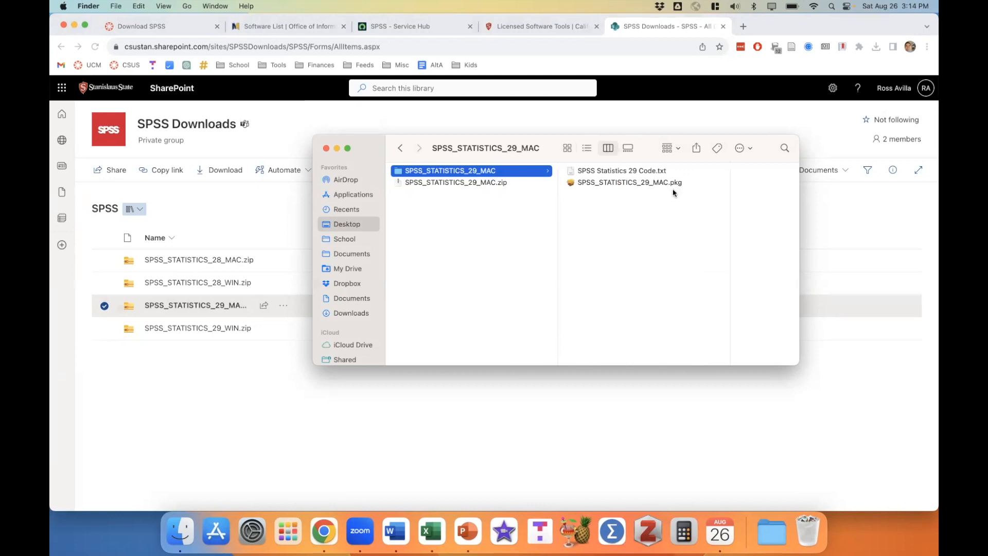
{"action": "double_click", "coordinate": [630, 182]}
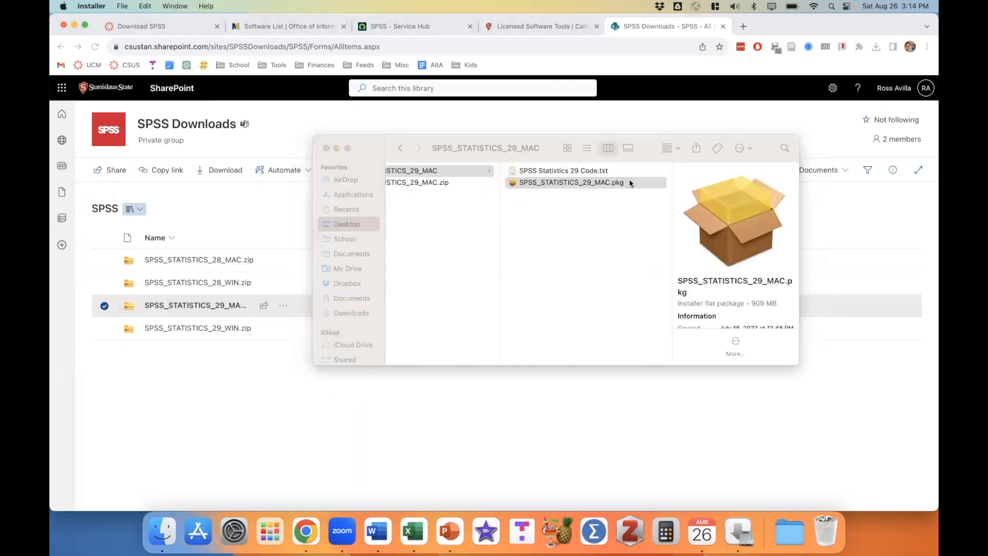
{"action": "left_click", "coordinate": [623, 344]}
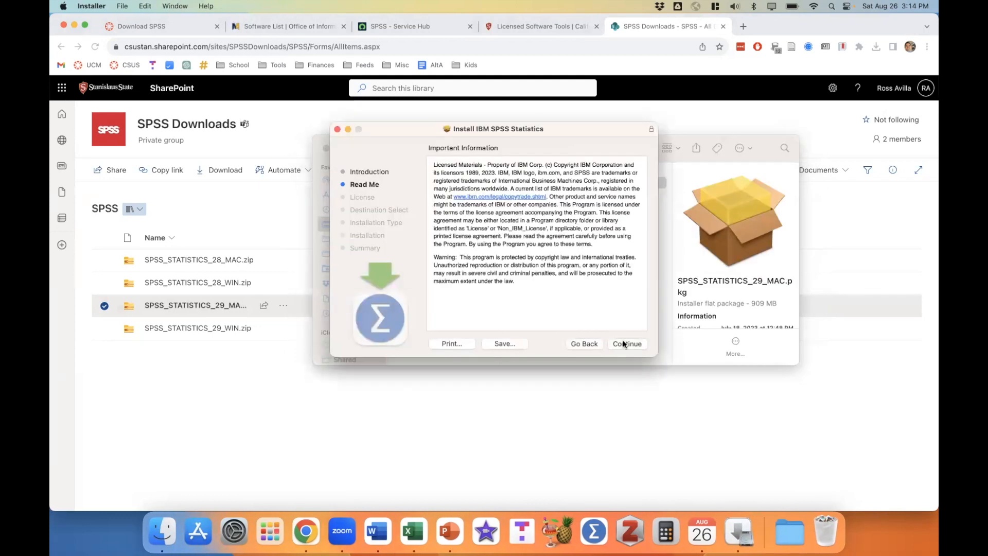
{"action": "left_click", "coordinate": [624, 344]}
{"action": "left_click", "coordinate": [624, 344]}
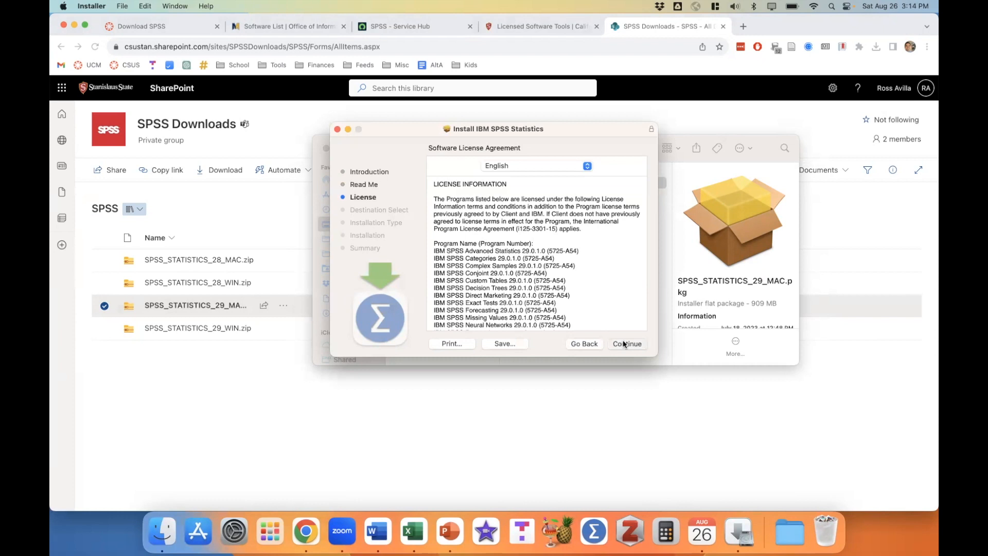
{"action": "left_click", "coordinate": [597, 271]}
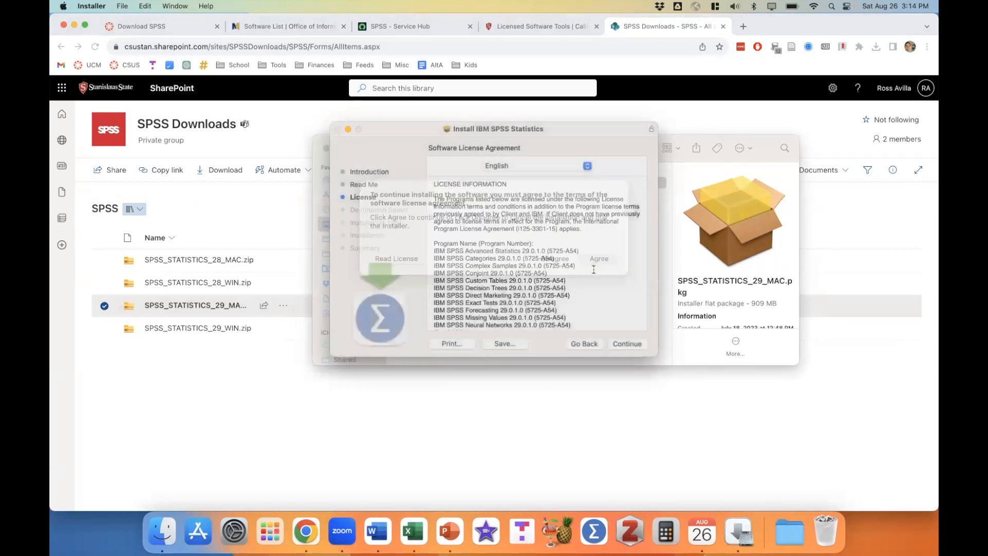
{"action": "left_click", "coordinate": [628, 344]}
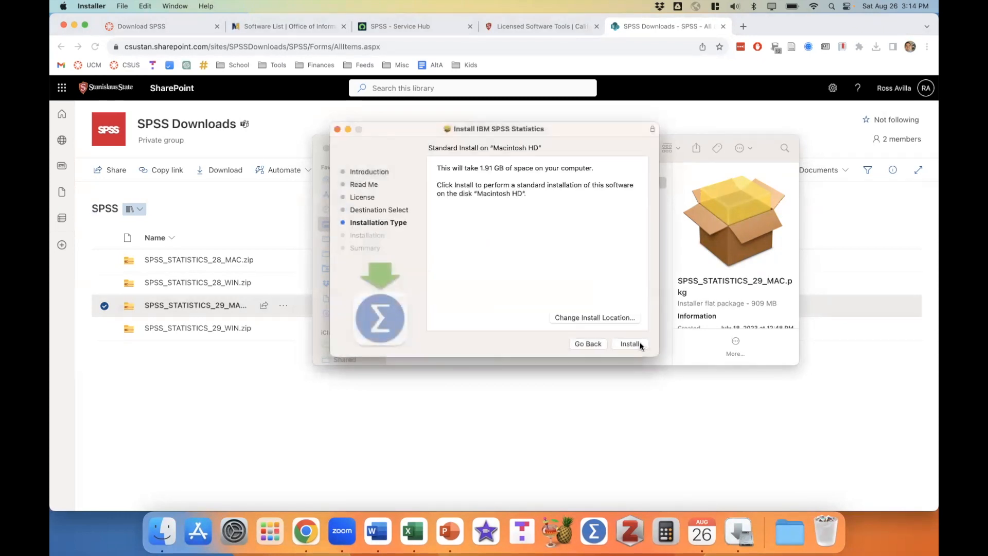
Start the standard installation, authorize it with the account password, and allow the installer to access the Desktop folder
{"action": "left_click", "coordinate": [630, 344]}
{"action": "type", "text": "•••"}
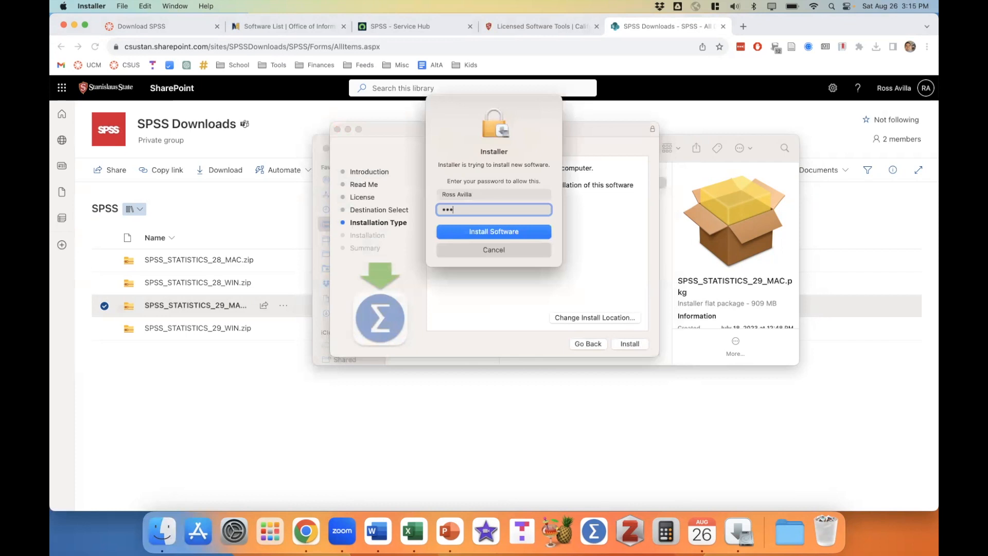
{"action": "type", "text": "••••"}
{"action": "key", "text": "Return"}
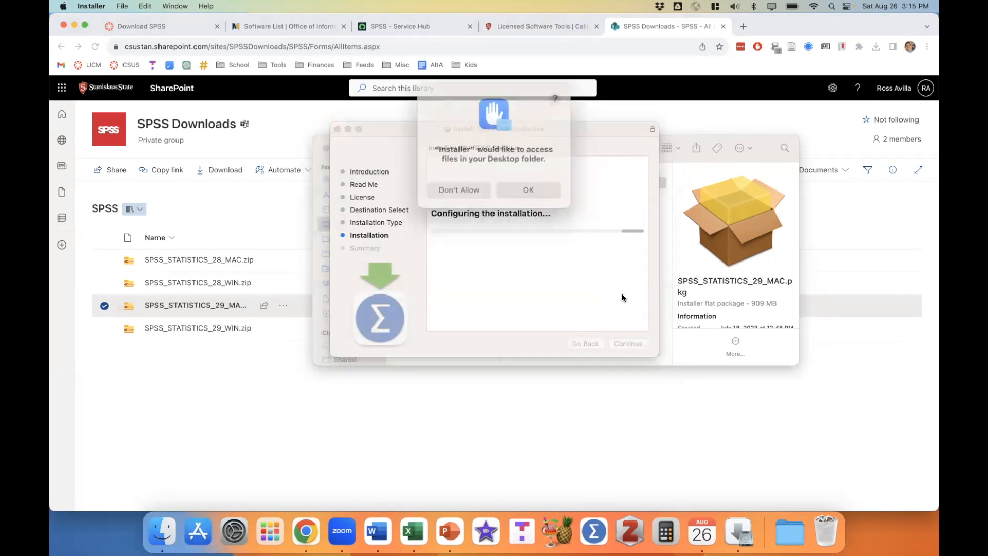
{"action": "left_click", "coordinate": [527, 184]}
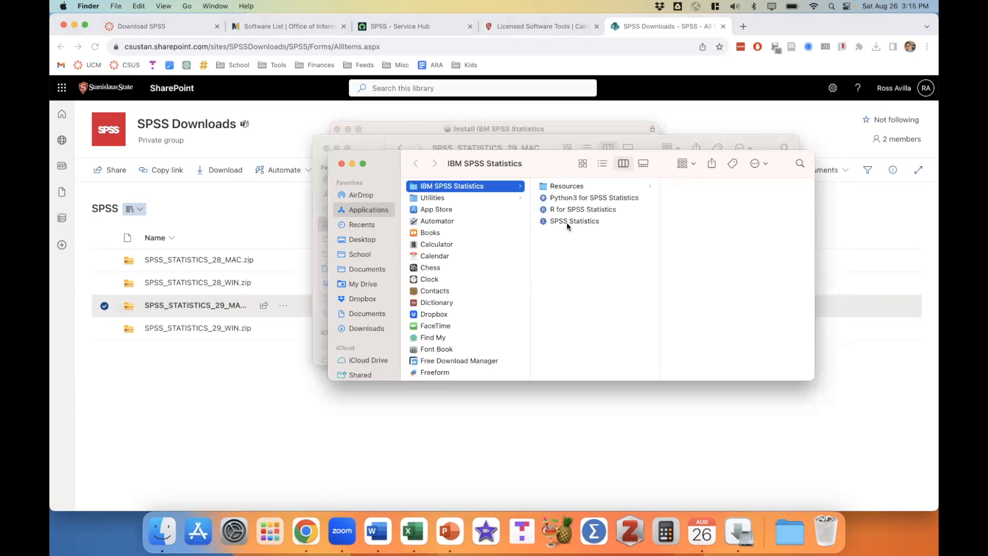
Launch SPSS Statistics from the IBM SPSS Statistics folder in Applications and choose to apply an existing license
{"action": "left_click_drag", "start_coordinate": [587, 242], "coordinate": [563, 191]}
{"action": "left_click", "coordinate": [593, 278]}
{"action": "double_click", "coordinate": [577, 222]}
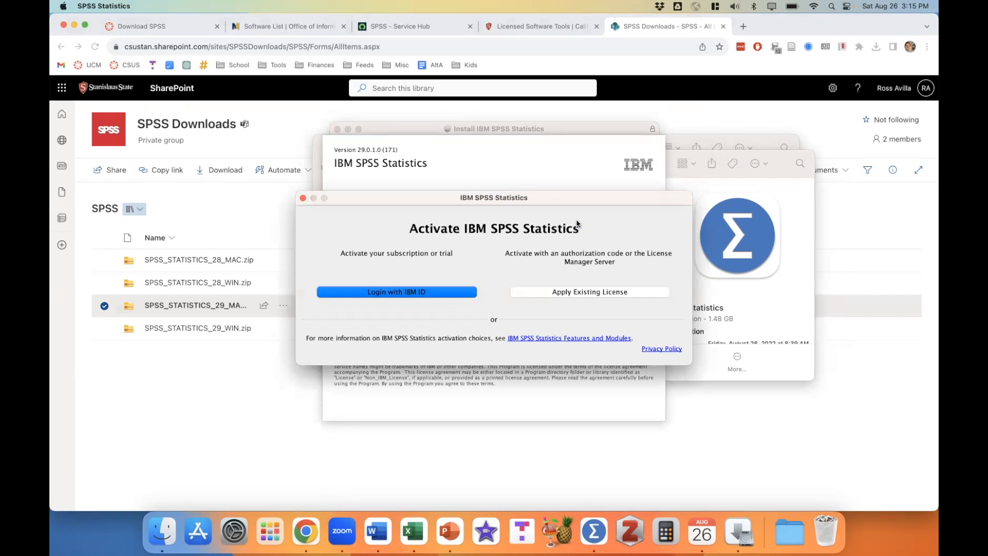
{"action": "left_click_drag", "start_coordinate": [487, 207], "coordinate": [495, 158]}
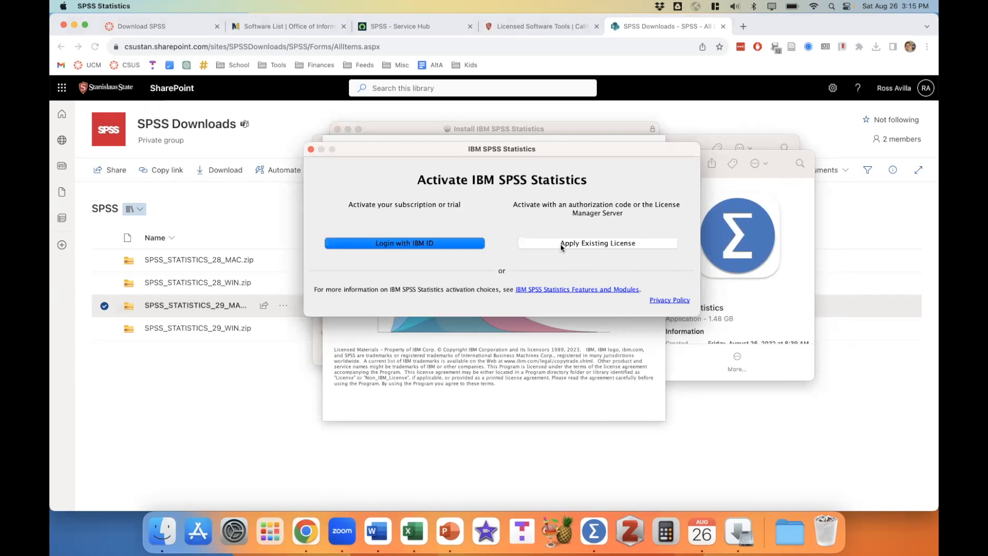
{"action": "left_click", "coordinate": [623, 243]}
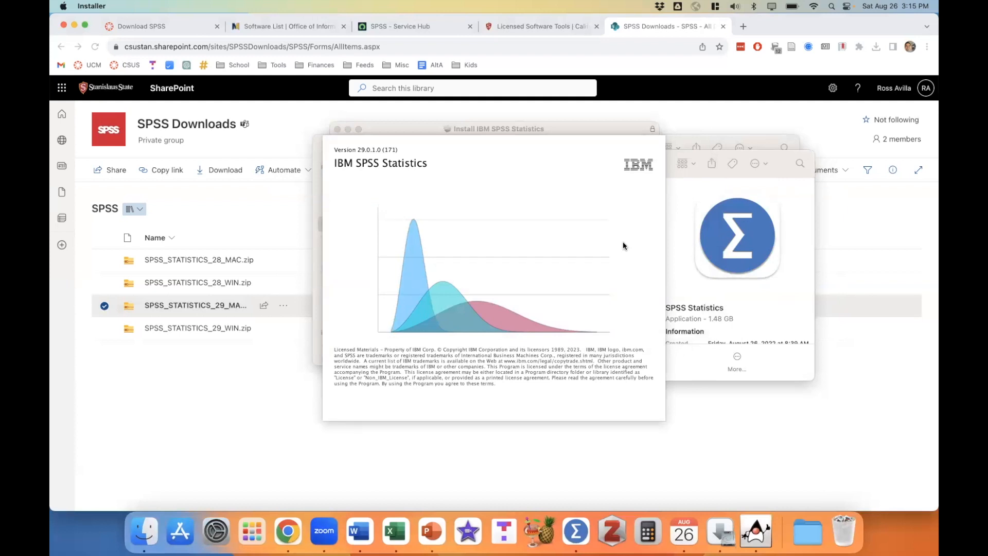
Move the Applications window aside and open SPSS Statistics 29 Code.txt from the SPSS_STATISTICS_29_MAC folder
{"action": "left_click", "coordinate": [734, 274]}
{"action": "left_click_drag", "start_coordinate": [565, 167], "coordinate": [660, 241]}
{"action": "left_click", "coordinate": [704, 141]}
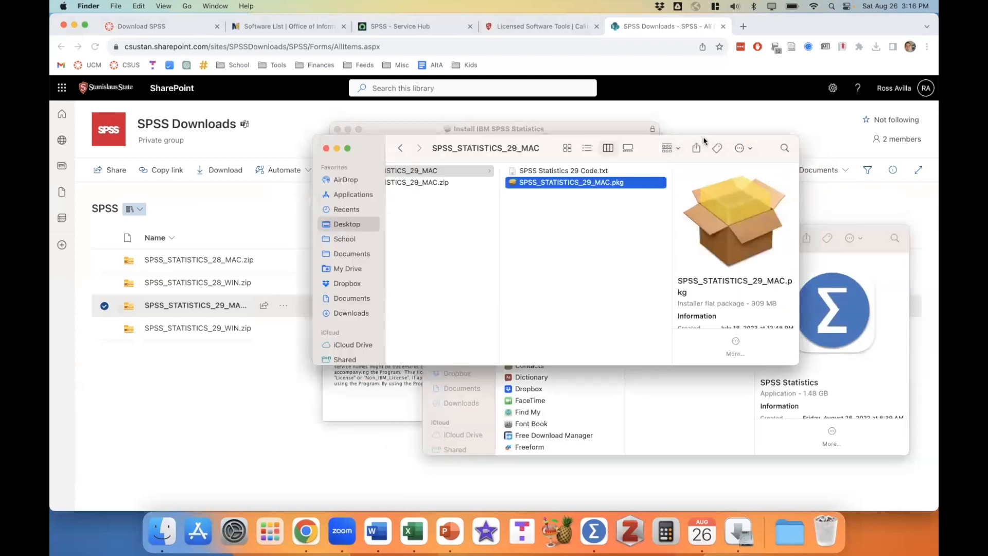
{"action": "double_click", "coordinate": [581, 174]}
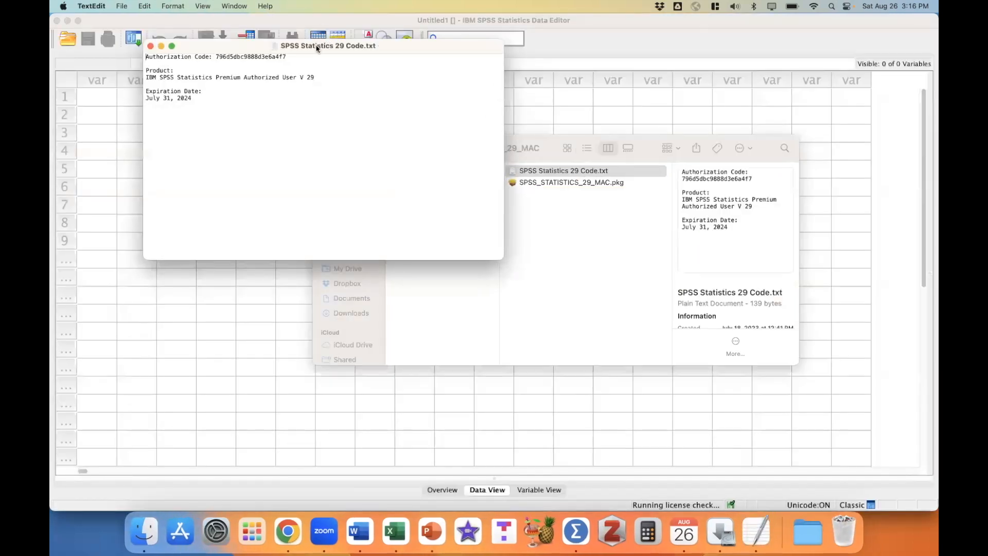
Launch the License Wizard from the Manage License window of SPSS Statistics
{"action": "left_click", "coordinate": [68, 21]}
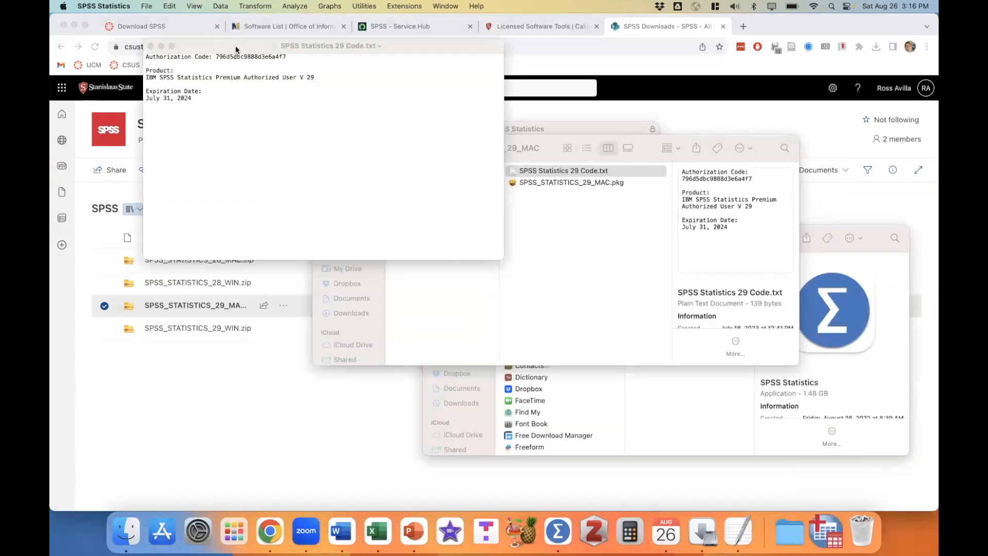
{"action": "left_click", "coordinate": [703, 531]}
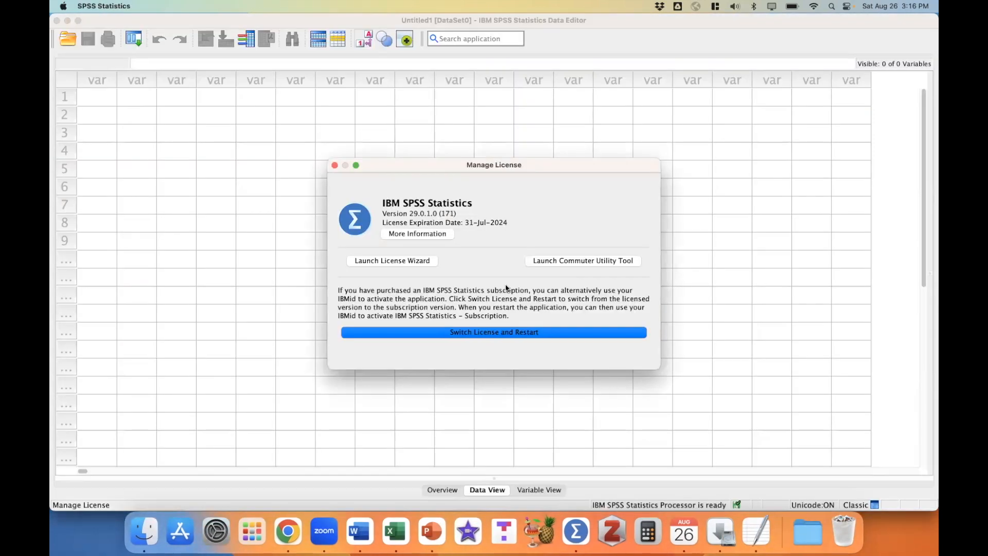
{"action": "left_click", "coordinate": [418, 262]}
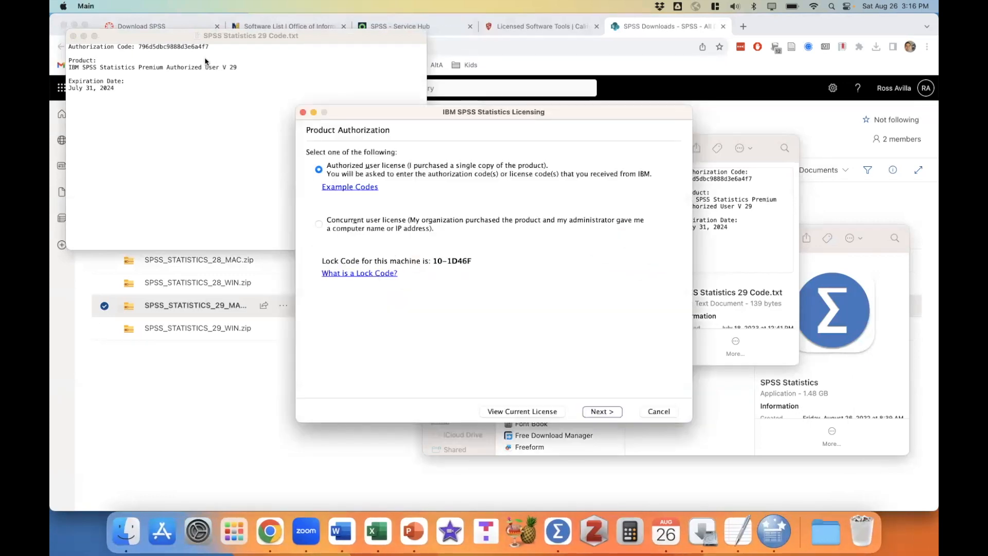
Copy the authorization code from the SPSS Statistics 29 Code.txt file
{"action": "left_click", "coordinate": [146, 49]}
{"action": "left_click_drag", "start_coordinate": [136, 47], "coordinate": [225, 46]}
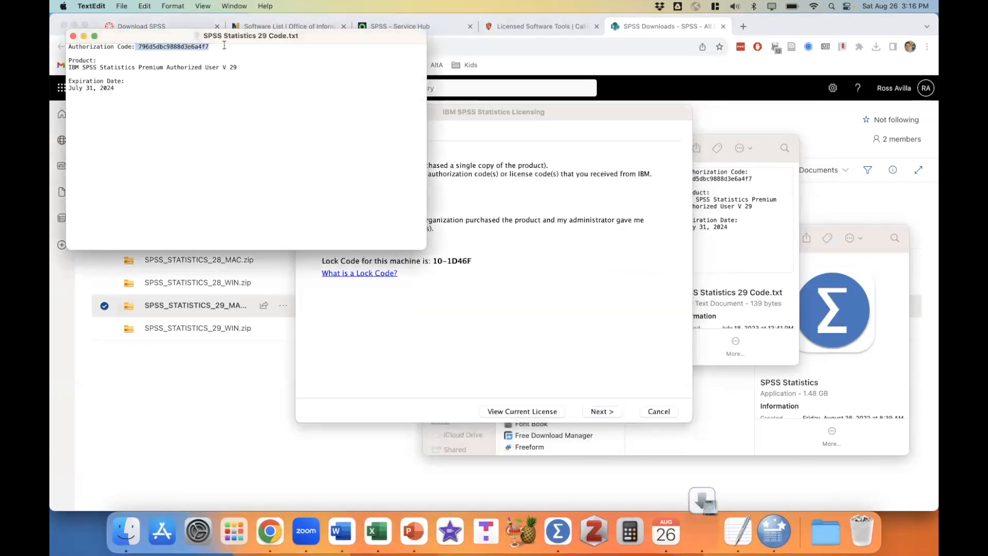
{"action": "left_click", "coordinate": [152, 48]}
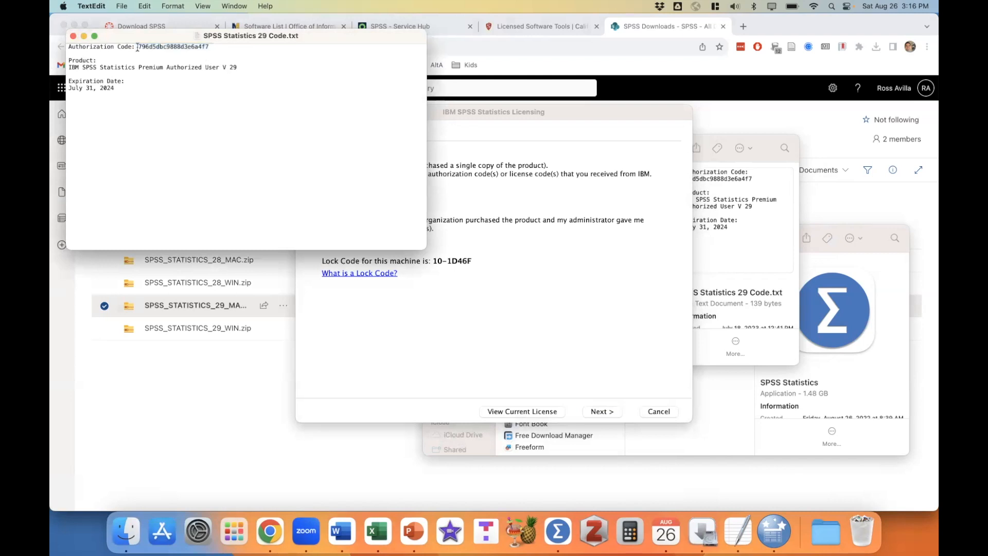
{"action": "left_click_drag", "start_coordinate": [137, 47], "coordinate": [216, 47]}
{"action": "key", "text": "super+c"}
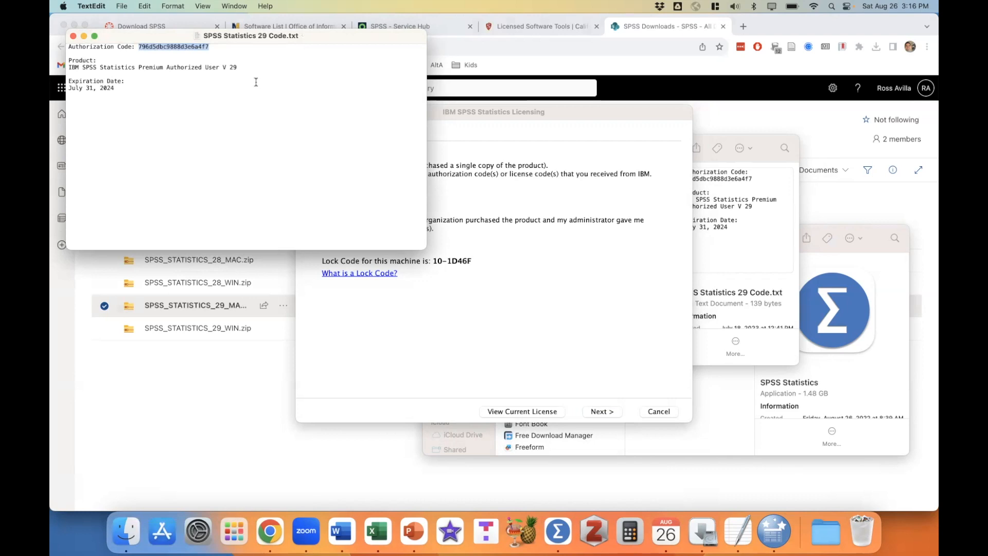
Select the authorized user license option, then paste the authorization code and add it to the code list
{"action": "left_click", "coordinate": [555, 279]}
{"action": "left_click", "coordinate": [319, 167]}
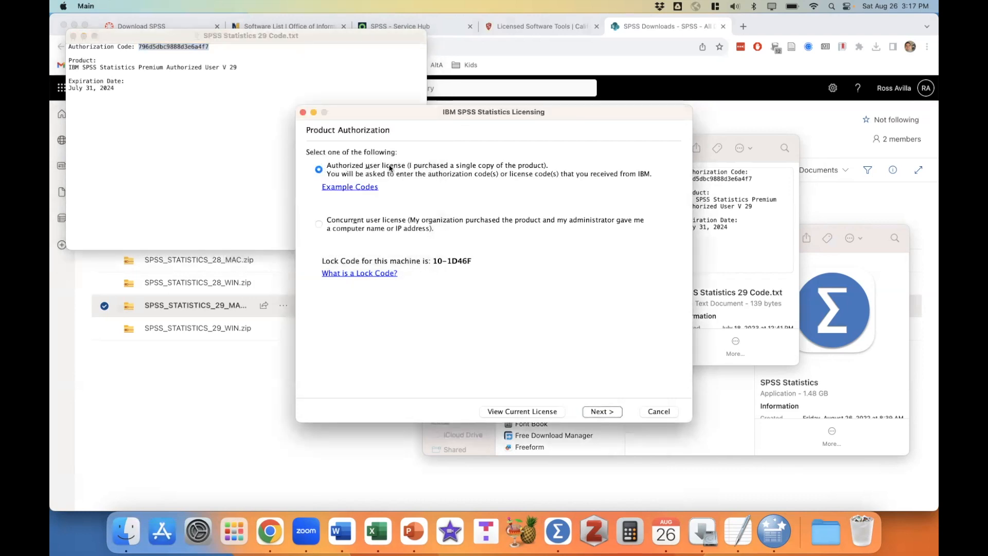
{"action": "left_click", "coordinate": [601, 412]}
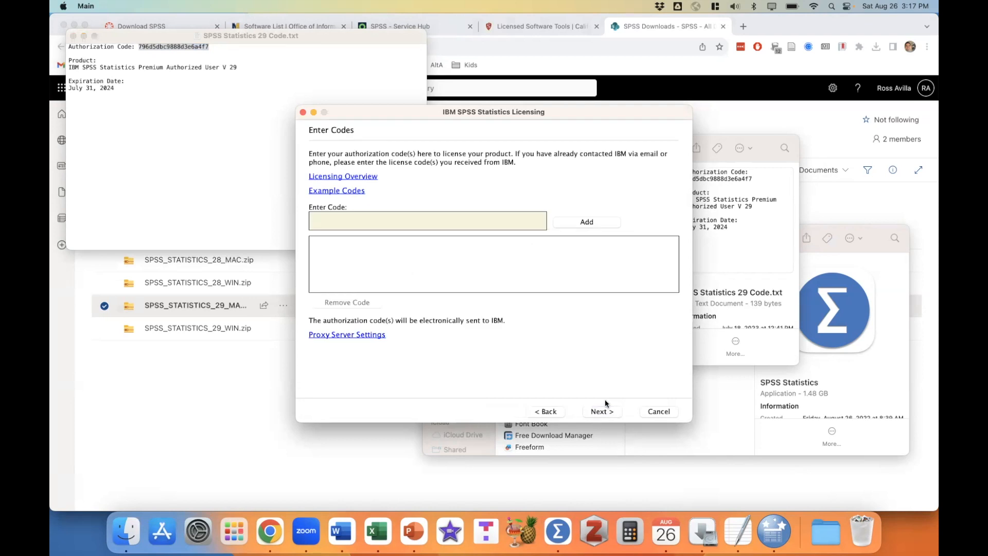
{"action": "key", "text": "super+v"}
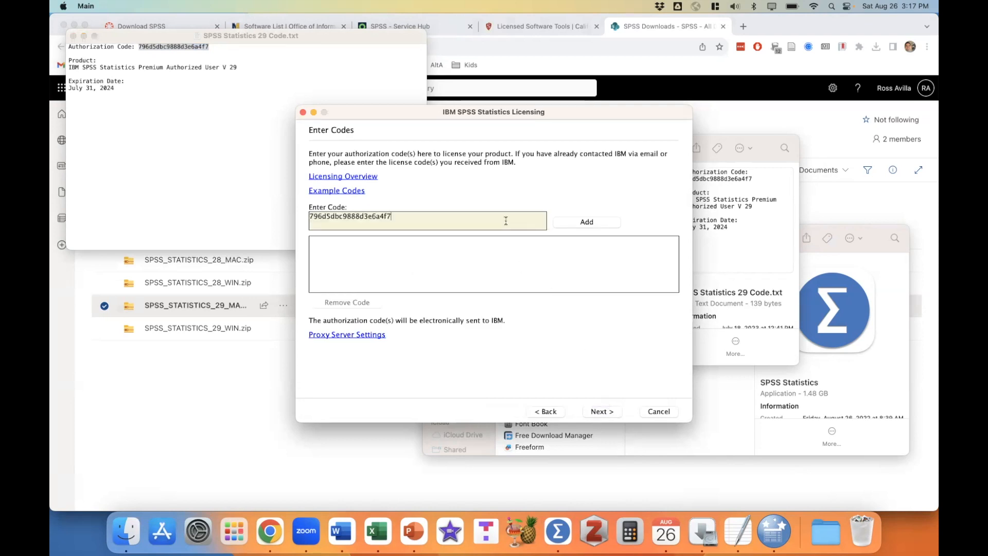
{"action": "left_click", "coordinate": [585, 221]}
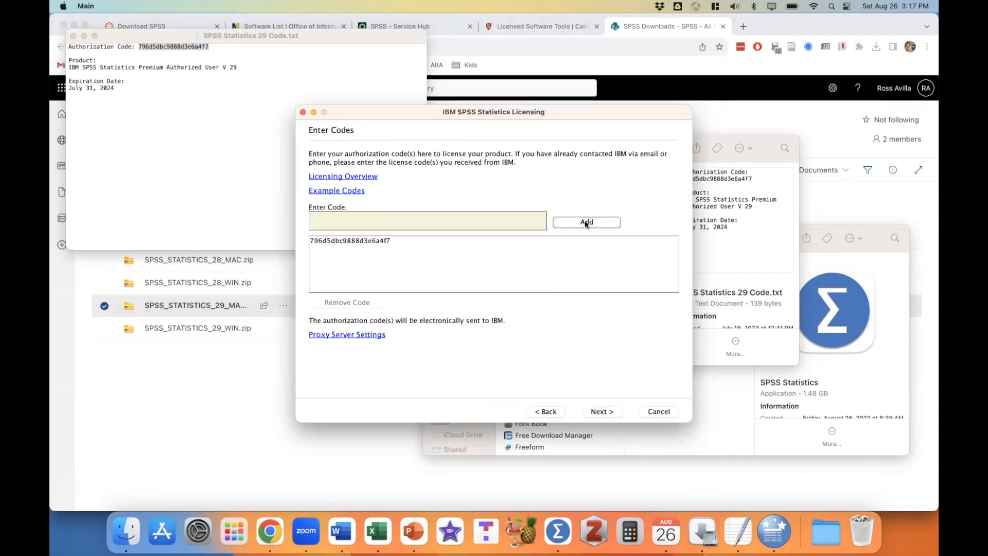
Submit the authorization code, finish the licensing wizard, and restart SPSS Statistics to apply the license
{"action": "left_click", "coordinate": [601, 412]}
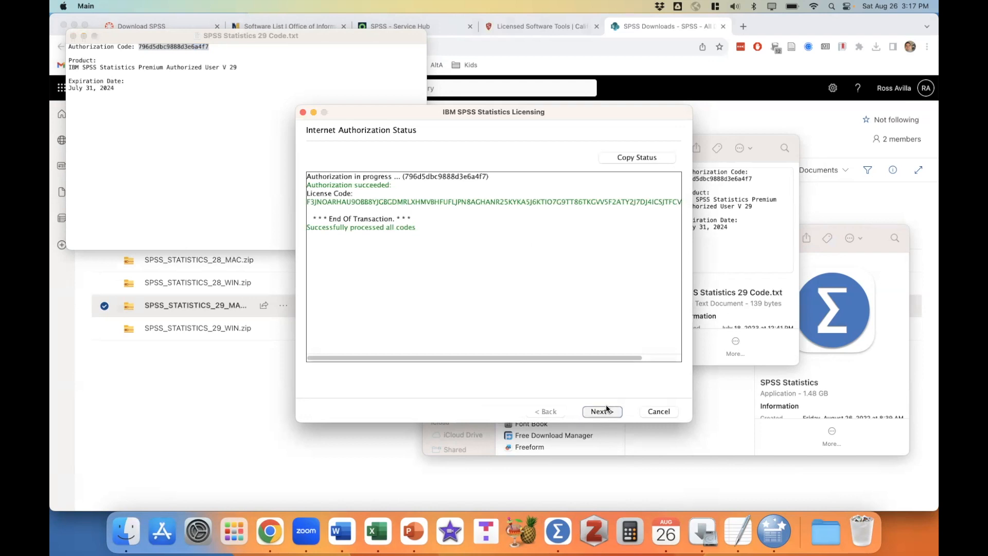
{"action": "left_click", "coordinate": [606, 410]}
{"action": "left_click", "coordinate": [604, 412]}
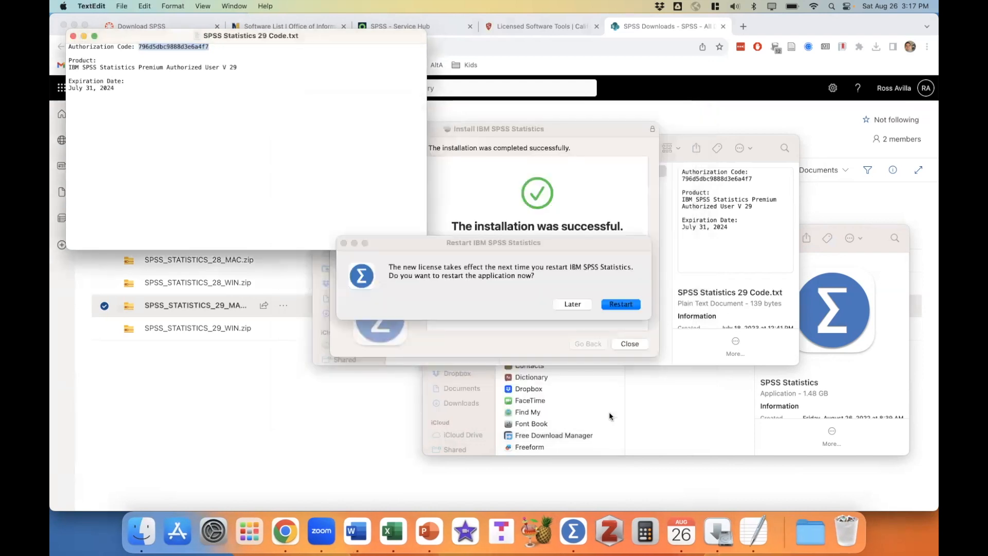
{"action": "left_click", "coordinate": [622, 304]}
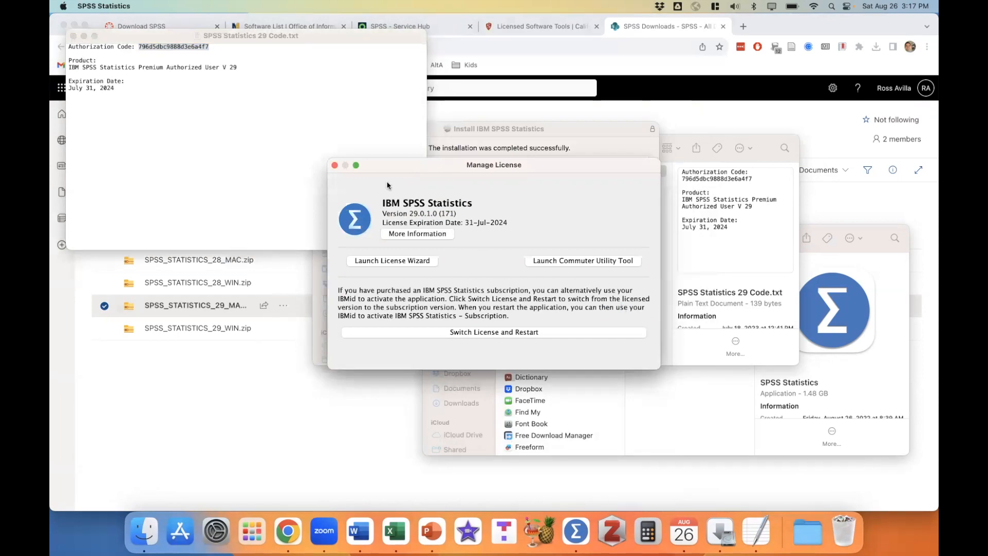
Dismiss the Manage License window, the finished installer, and the SPSS Statistics 29 Code.txt file
{"action": "left_click", "coordinate": [345, 166]}
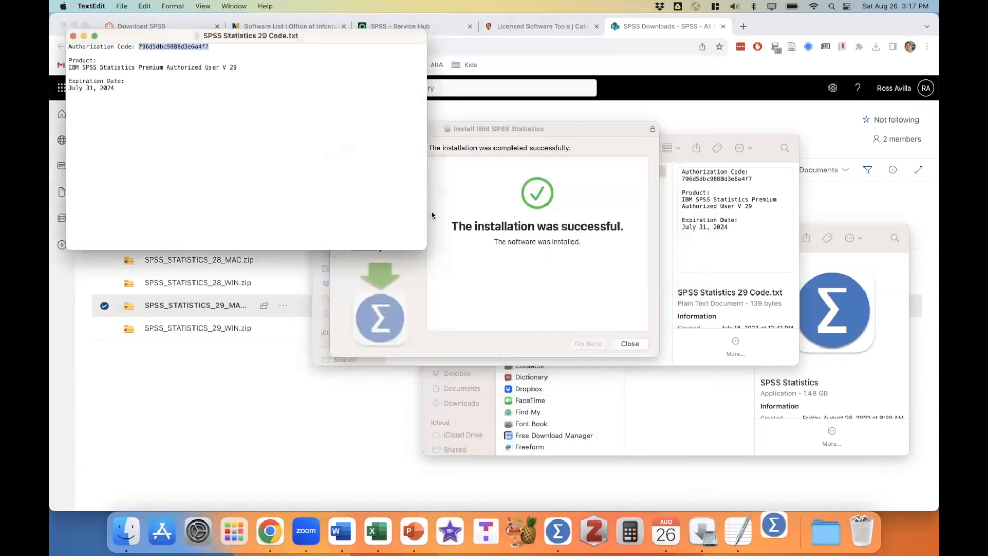
{"action": "left_click", "coordinate": [628, 343]}
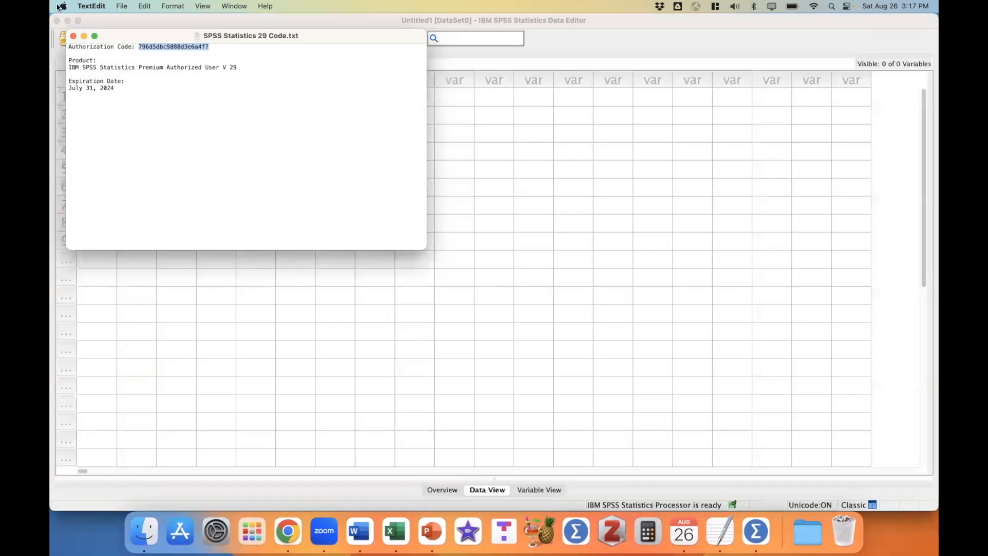
{"action": "left_click", "coordinate": [73, 35]}
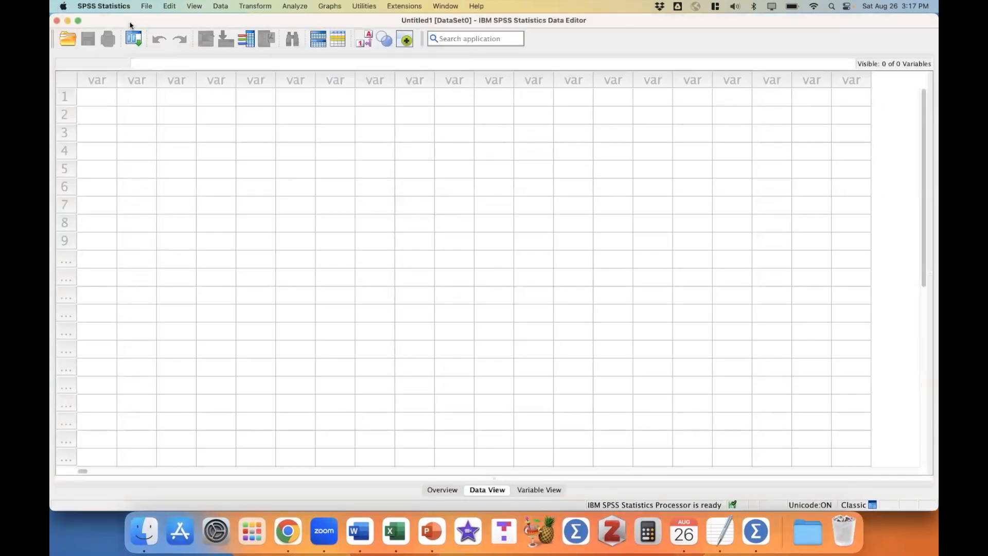